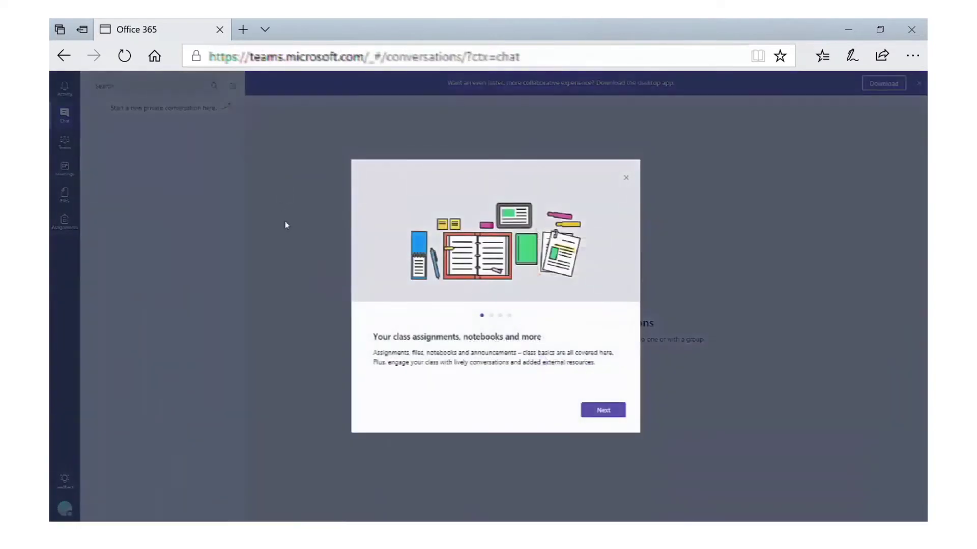
- Go through the welcome tour to its end and bring up the team type choices for creating a team
{"action": "left_click", "coordinate": [603, 411]}
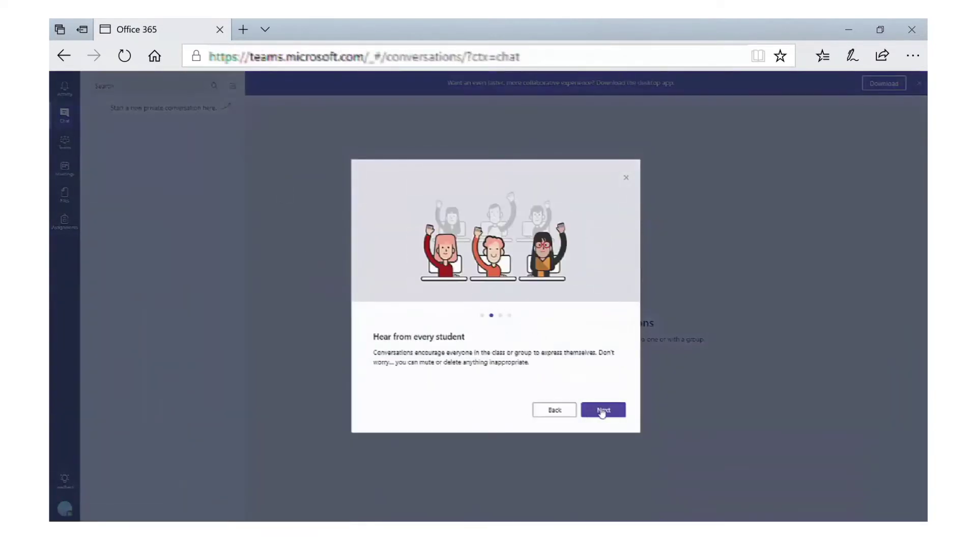
{"action": "left_click", "coordinate": [602, 411]}
{"action": "left_click", "coordinate": [602, 411]}
{"action": "left_click", "coordinate": [602, 411]}
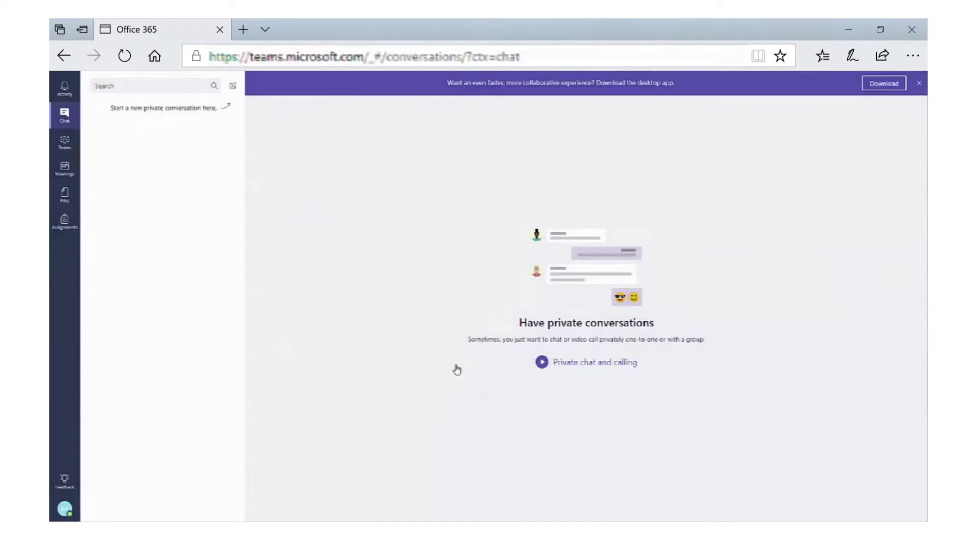
{"action": "left_click", "coordinate": [61, 150]}
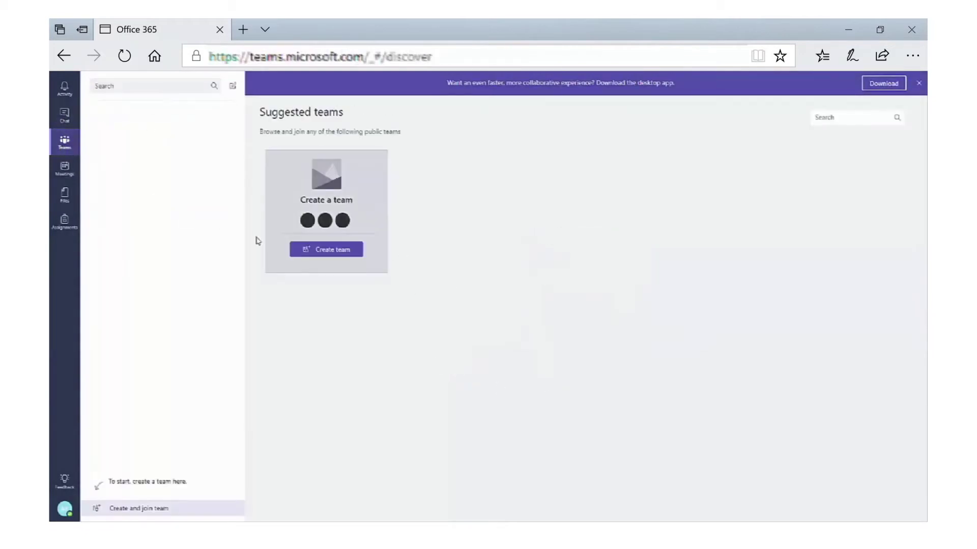
{"action": "left_click", "coordinate": [330, 254]}
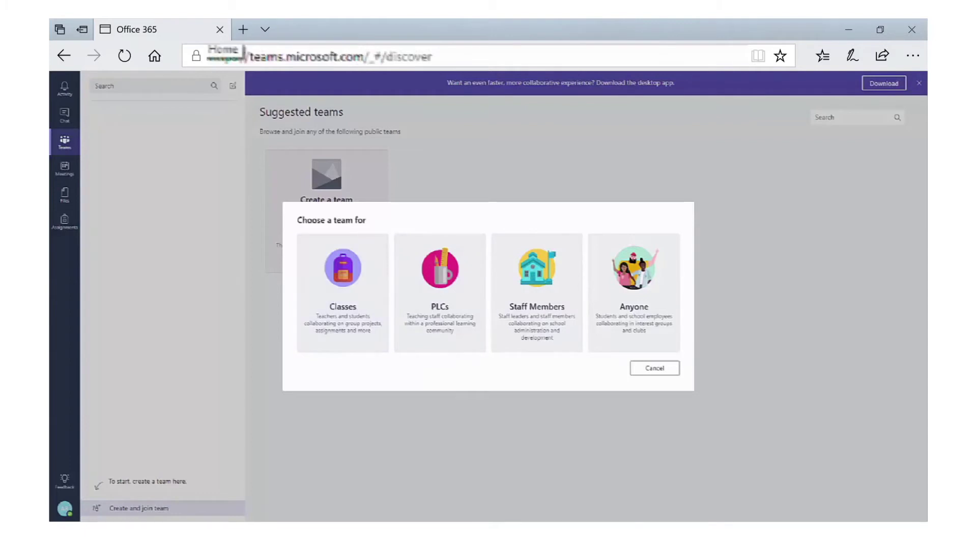
- In the Office 365 admin center, check the product licence of the first listed active user
{"action": "left_click", "coordinate": [155, 56]}
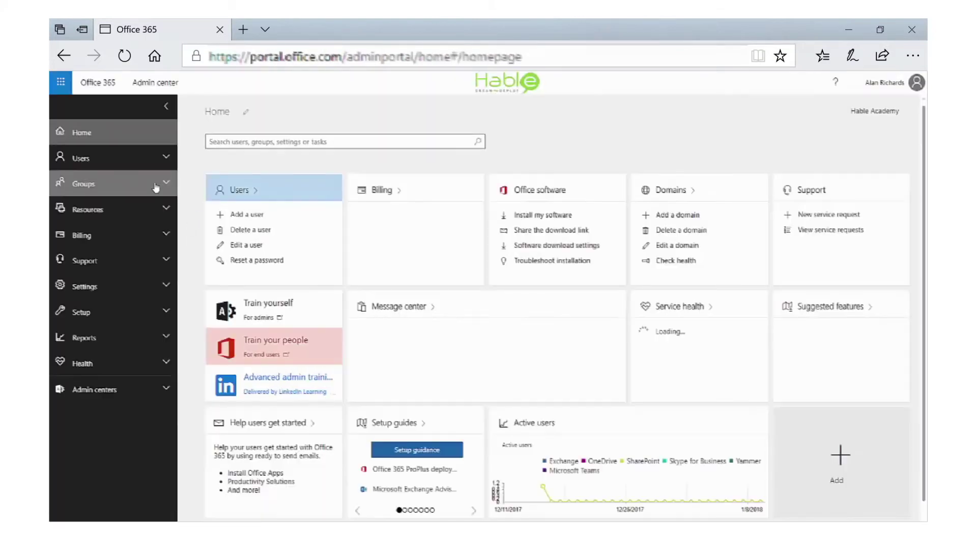
{"action": "left_click", "coordinate": [164, 162]}
{"action": "left_click", "coordinate": [119, 182]}
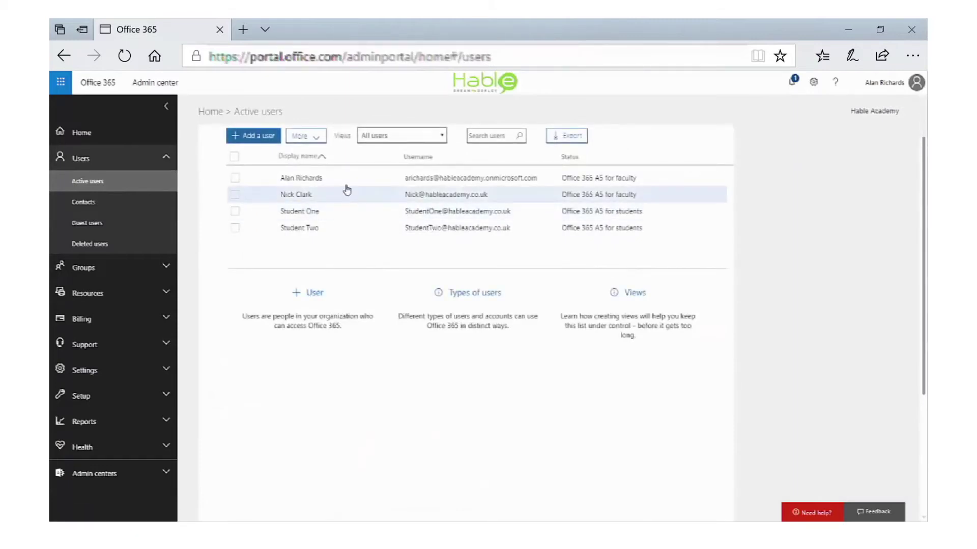
{"action": "left_click", "coordinate": [356, 184]}
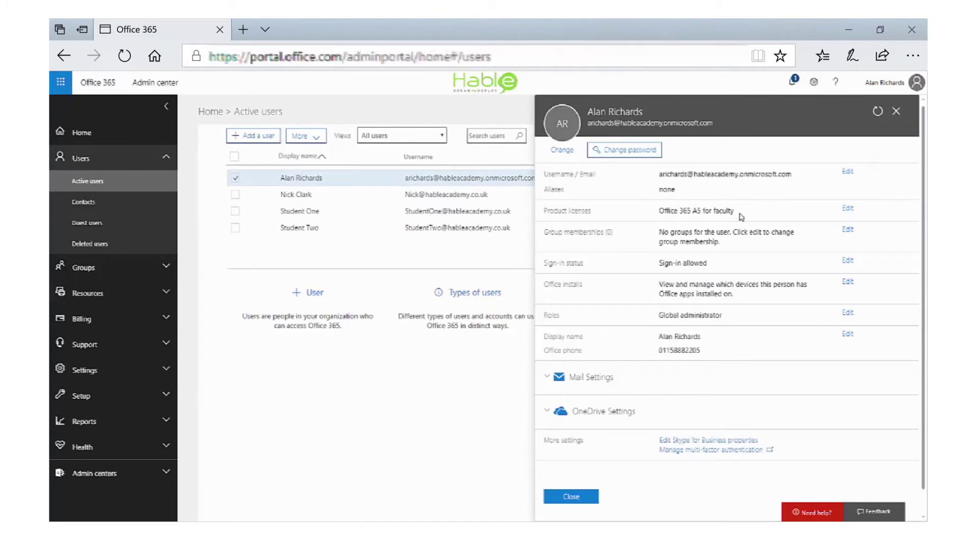
{"action": "left_click", "coordinate": [580, 501]}
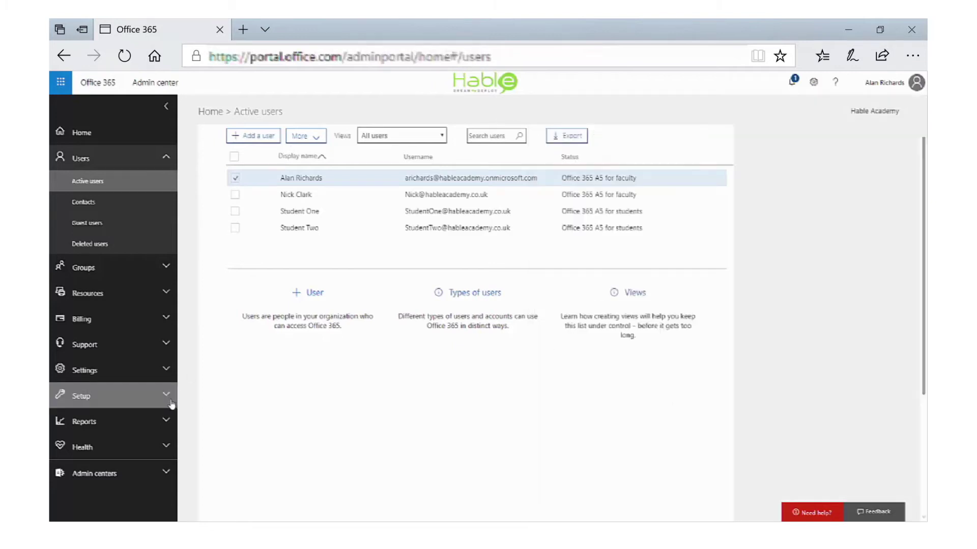
- Open the Microsoft Teams settings from the organization's services and add-ins
{"action": "left_click", "coordinate": [166, 370]}
{"action": "left_click", "coordinate": [104, 395]}
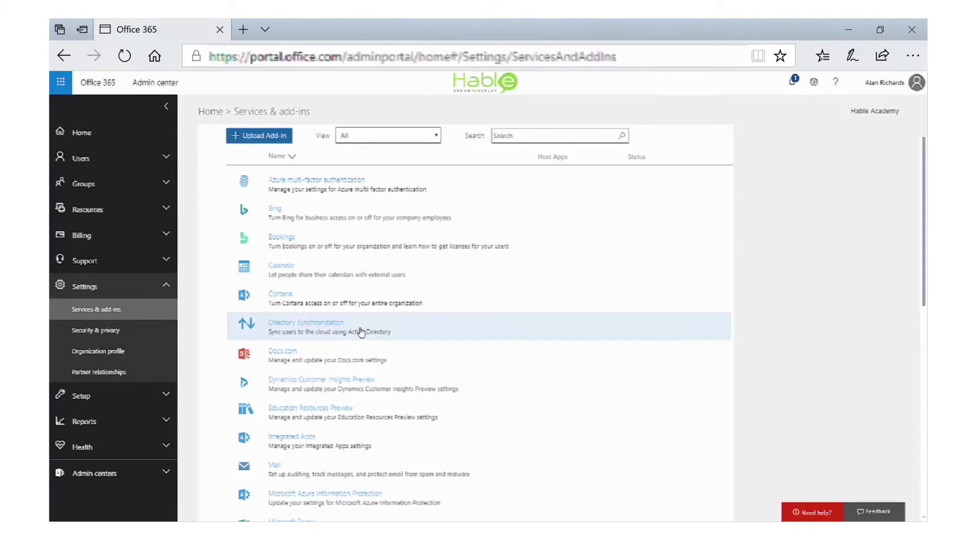
{"action": "scroll", "coordinate": [361, 333], "scroll_direction": "down", "scroll_amount": 3}
{"action": "left_click", "coordinate": [303, 415]}
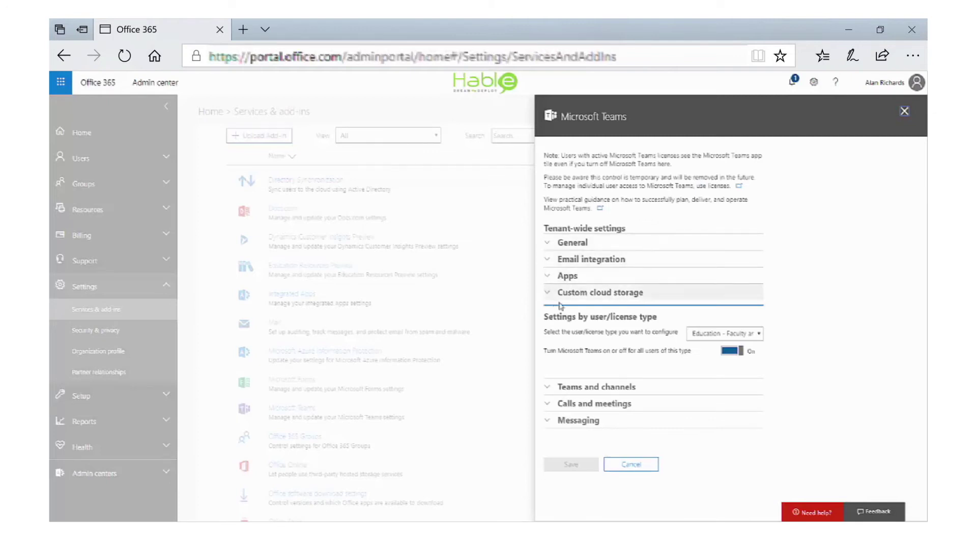
- Examine the tenant-wide General, Email integration and Apps settings for Microsoft Teams
{"action": "left_click", "coordinate": [549, 245]}
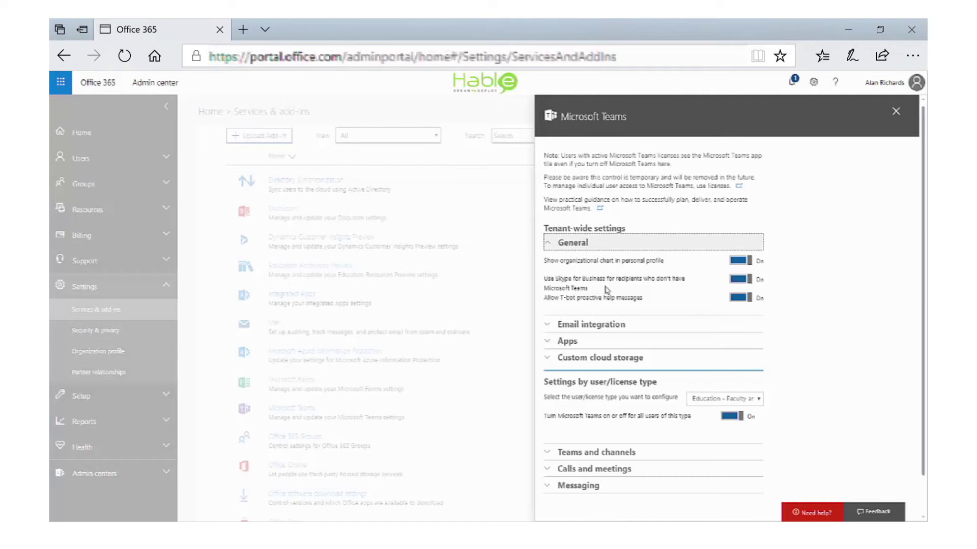
{"action": "left_click", "coordinate": [549, 329]}
{"action": "scroll", "coordinate": [559, 305], "scroll_direction": "down", "scroll_amount": 2}
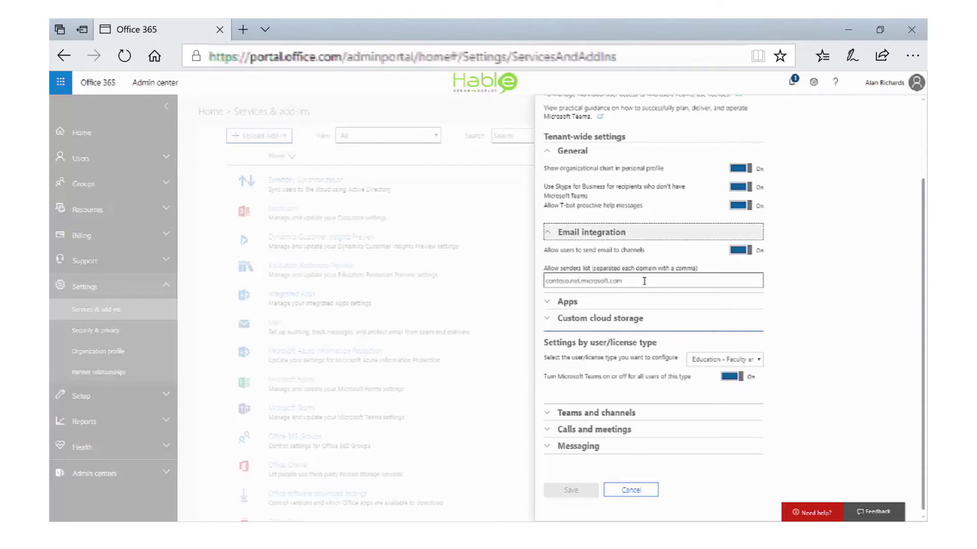
{"action": "left_click", "coordinate": [636, 232]}
{"action": "left_click", "coordinate": [613, 249]}
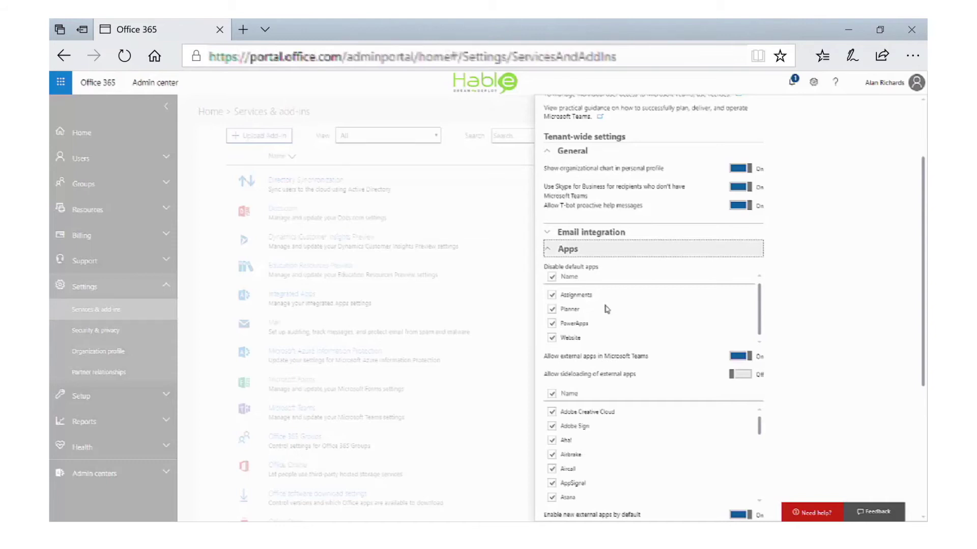
{"action": "left_click", "coordinate": [553, 250]}
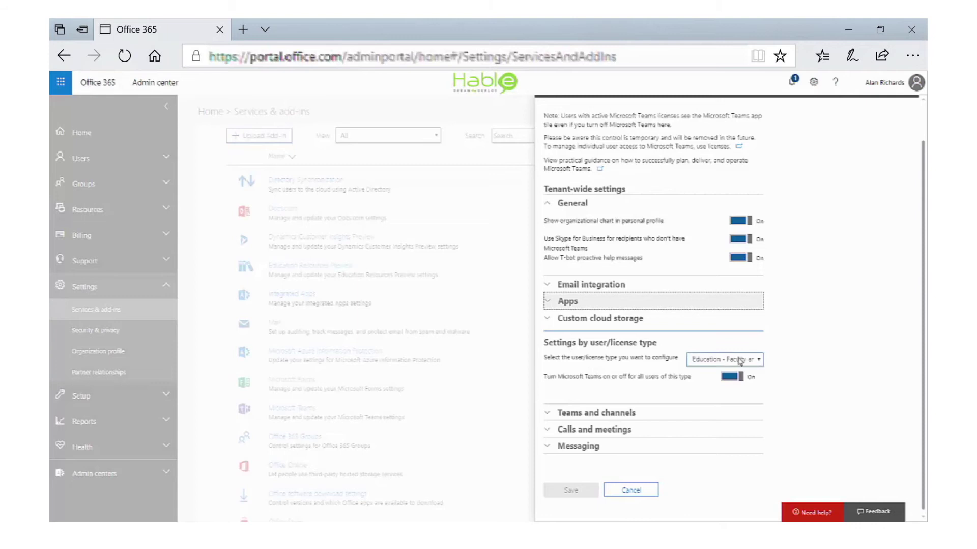
- Examine the Teams and channels and the Calls and meetings settings for the Education - Faculty and Staff license type
{"action": "left_click", "coordinate": [756, 361]}
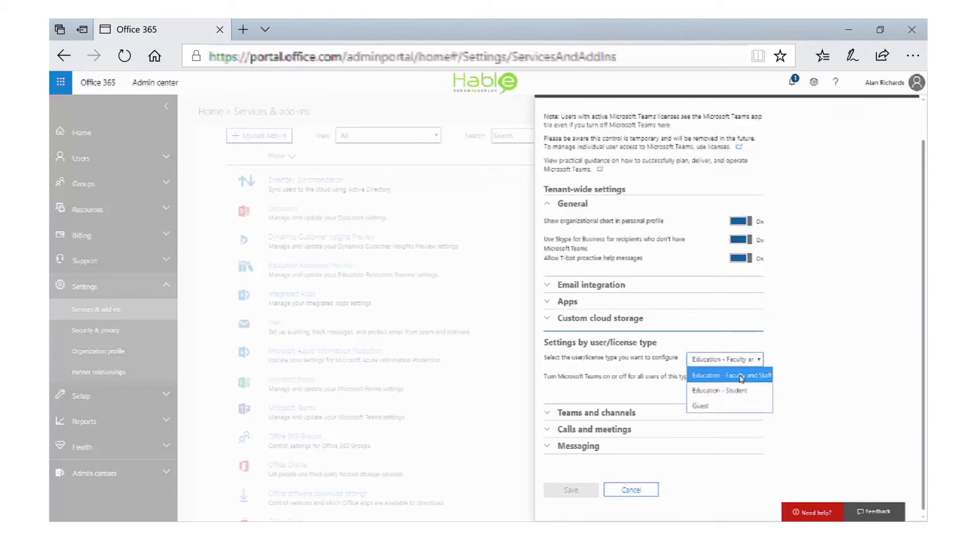
{"action": "left_click", "coordinate": [740, 377]}
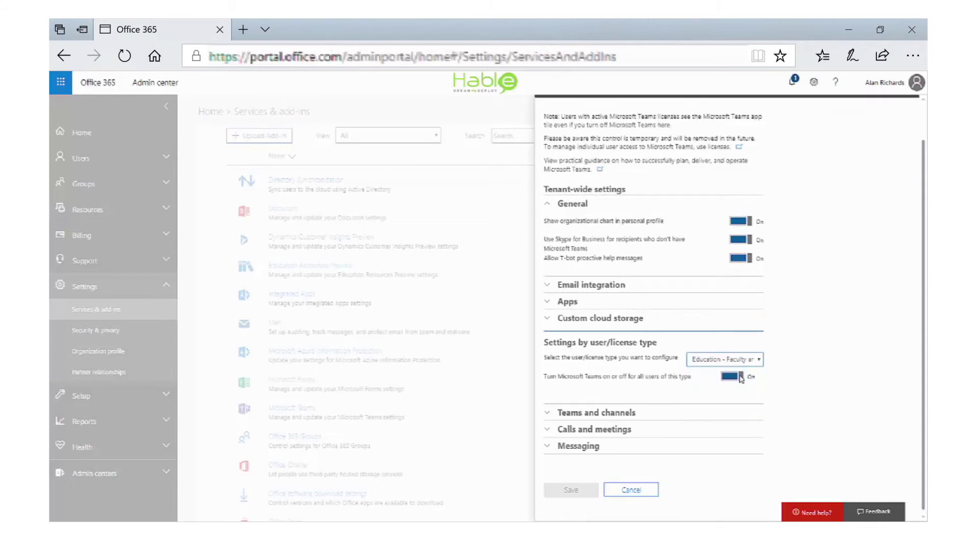
{"action": "left_click", "coordinate": [550, 412]}
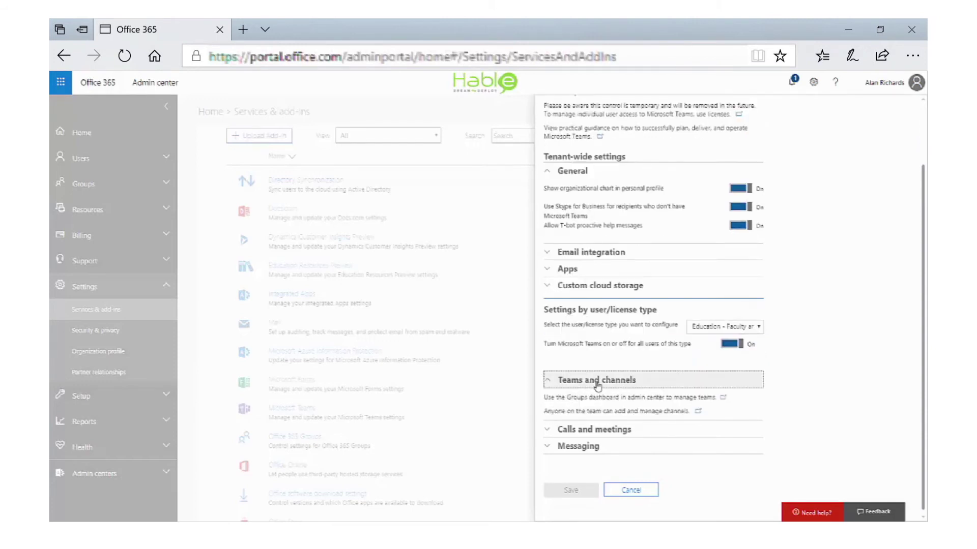
{"action": "left_click", "coordinate": [554, 432]}
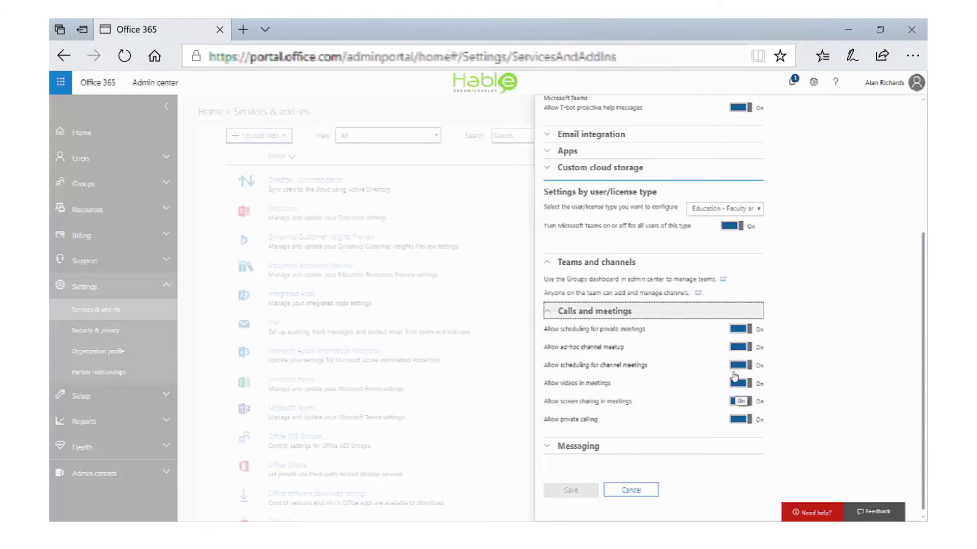
- Switch to the Education - Student license type and turn Microsoft Teams on for all its users
{"action": "left_click", "coordinate": [754, 209]}
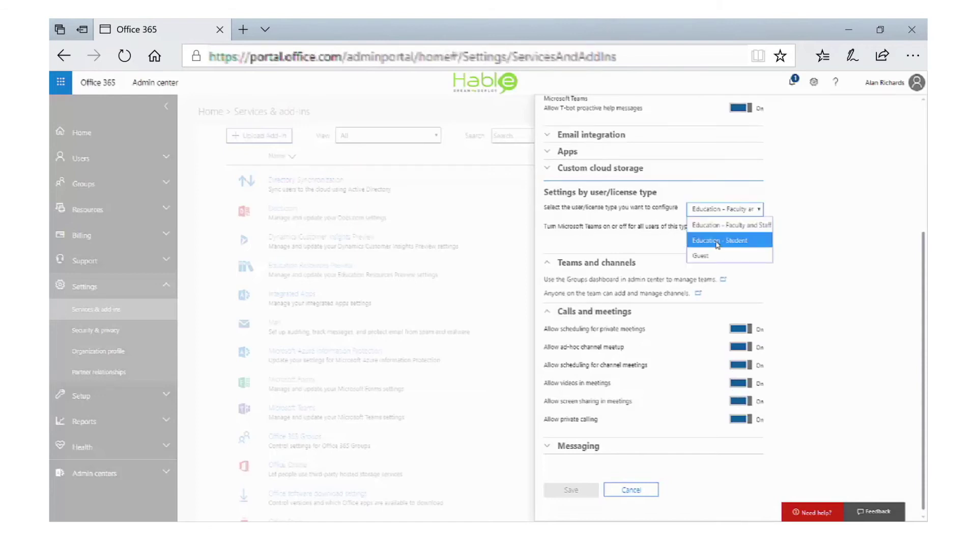
{"action": "left_click", "coordinate": [717, 243]}
{"action": "left_click", "coordinate": [732, 264]}
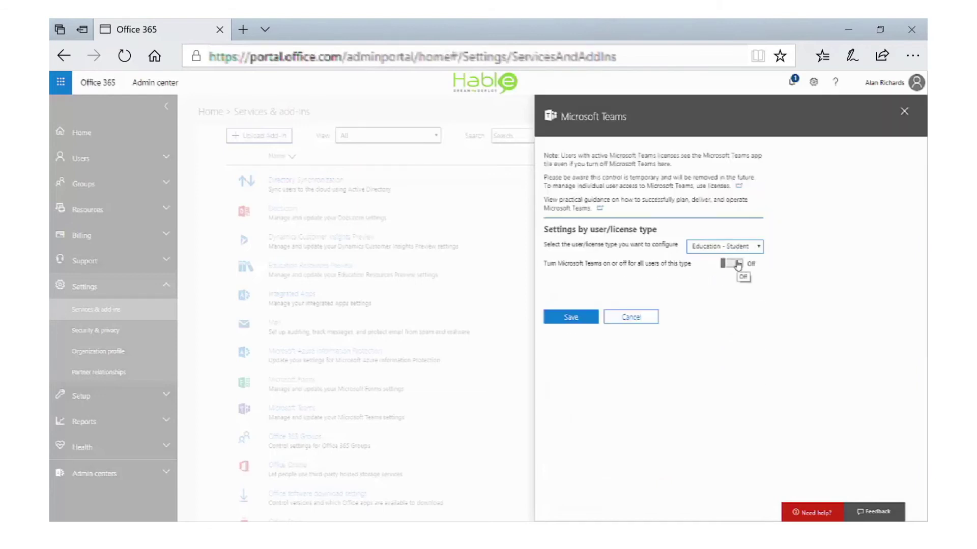
{"action": "scroll", "coordinate": [603, 379], "scroll_direction": "down", "scroll_amount": 5}
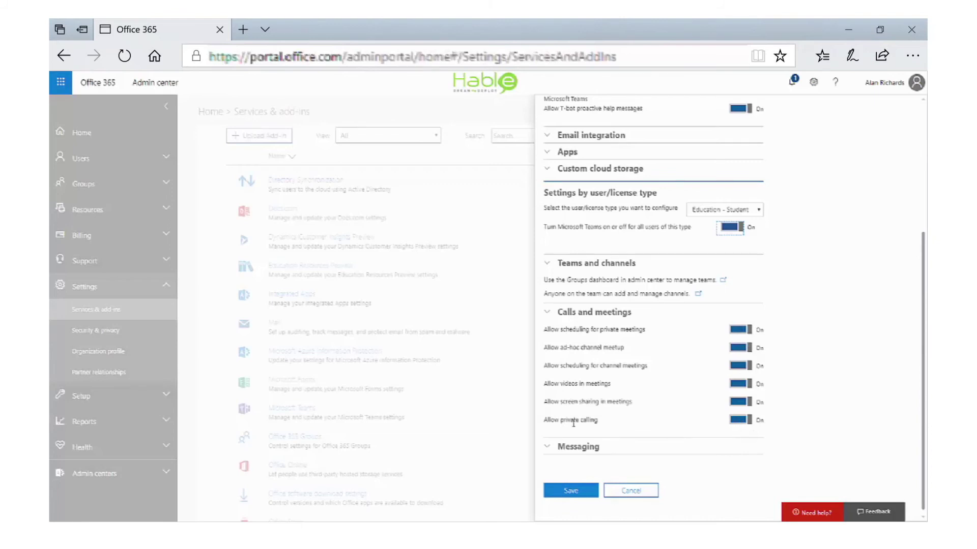
- Review the Messaging settings for the Education - Student license type and choose Strict as the content rating
{"action": "left_click", "coordinate": [549, 446]}
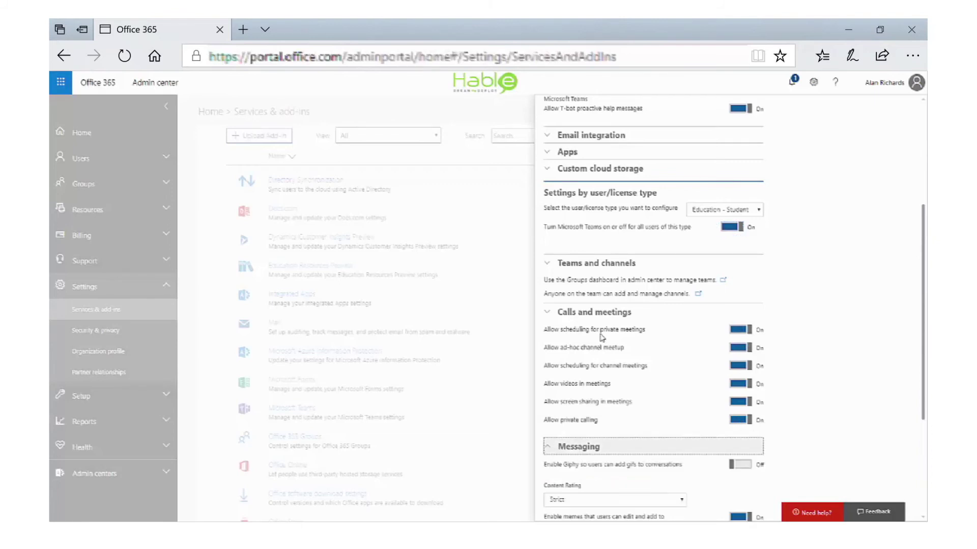
{"action": "scroll", "coordinate": [607, 337], "scroll_direction": "down", "scroll_amount": 4}
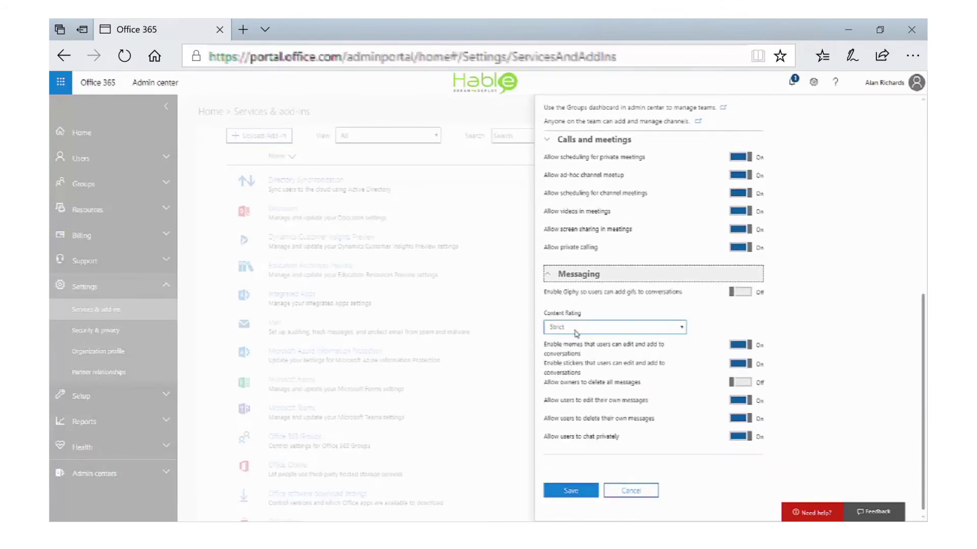
{"action": "left_click", "coordinate": [681, 329]}
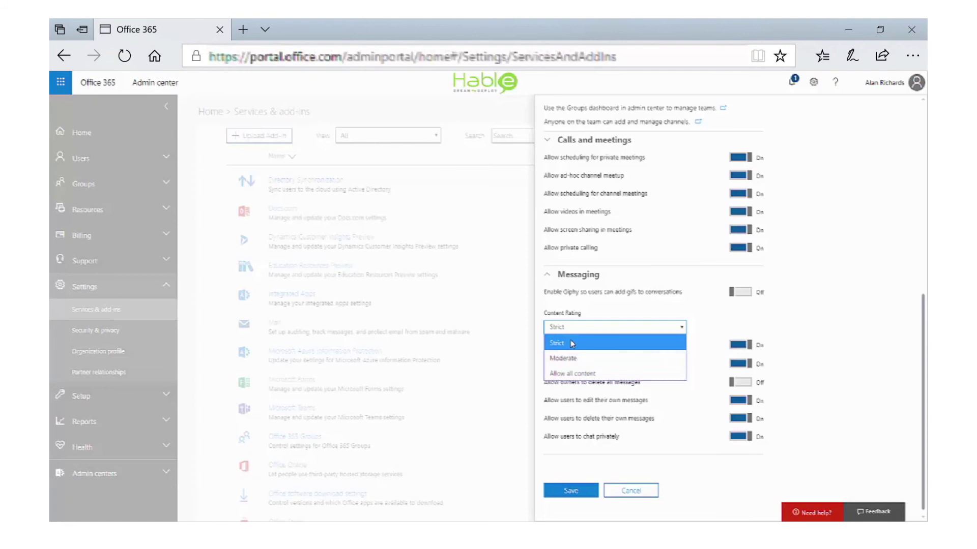
{"action": "left_click", "coordinate": [669, 341]}
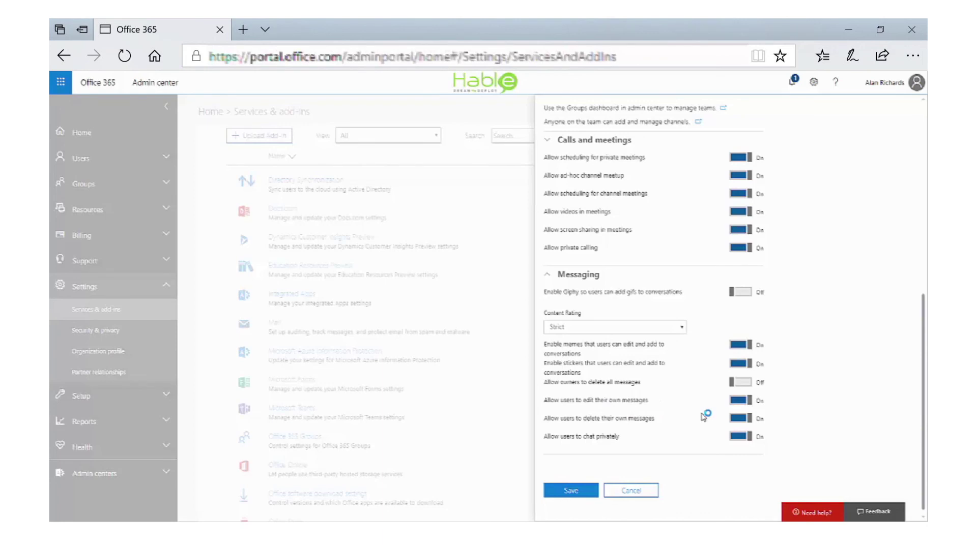
{"action": "scroll", "coordinate": [640, 328], "scroll_direction": "up", "scroll_amount": 3}
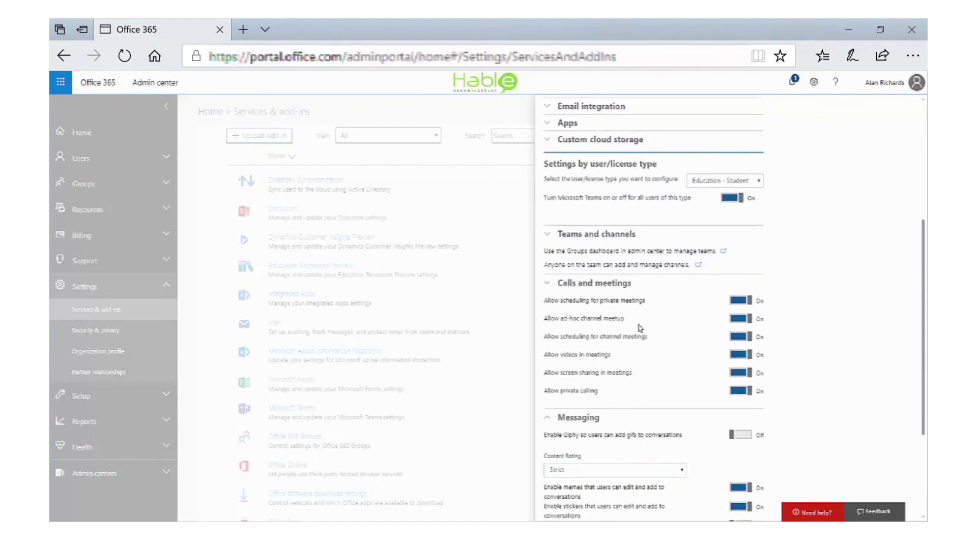
{"action": "scroll", "coordinate": [640, 328], "scroll_direction": "up", "scroll_amount": 2}
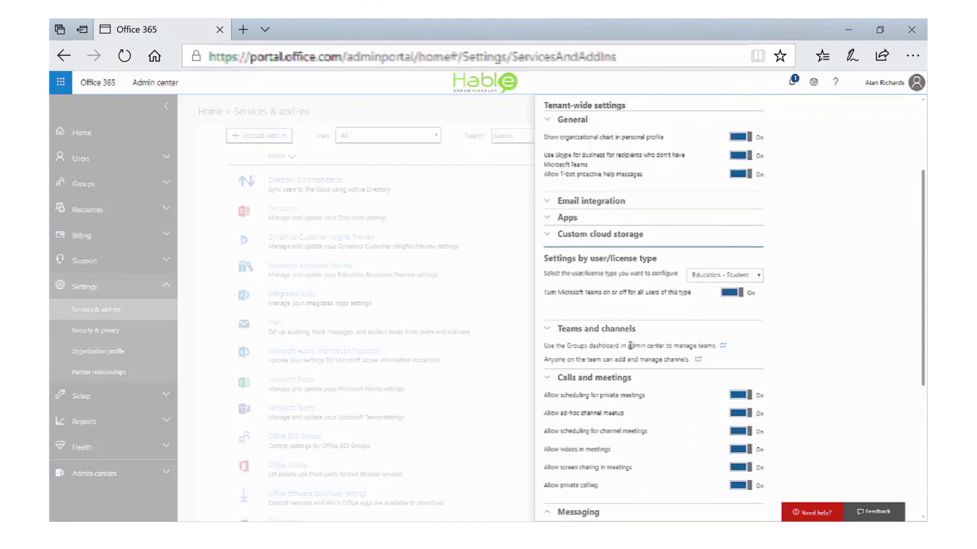